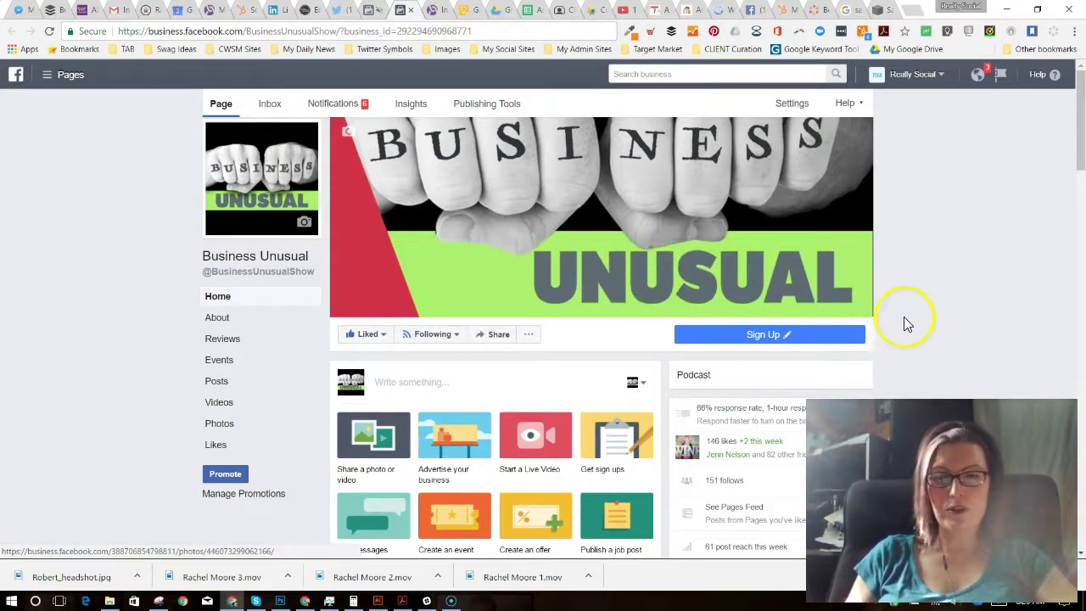
Go to the Business Unusual page's Events section and start a new event.
{"action": "left_click", "coordinate": [763, 336]}
{"action": "left_click", "coordinate": [577, 358]}
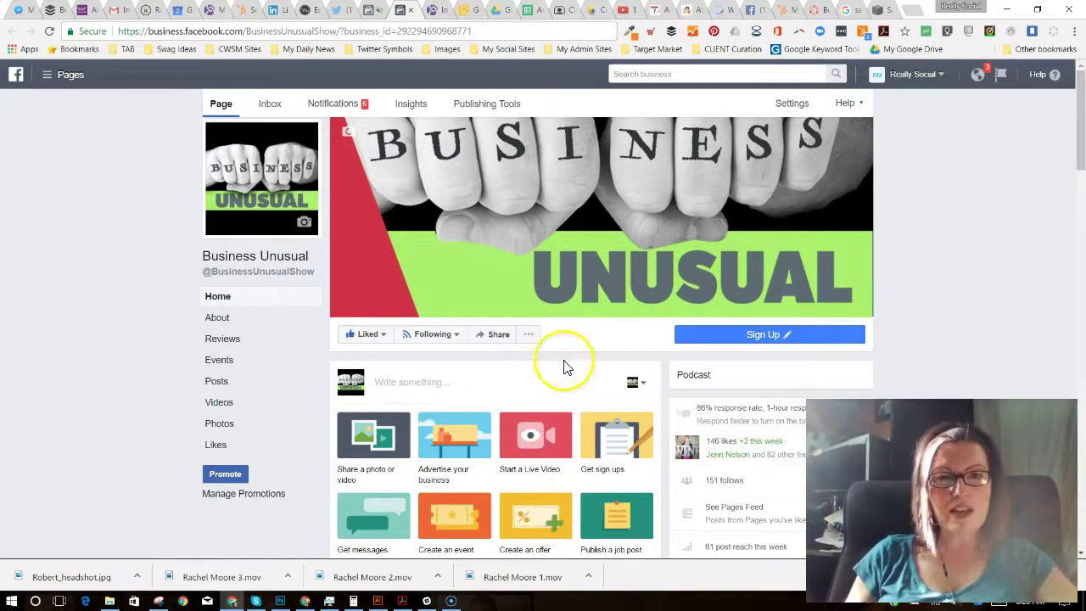
{"action": "left_click", "coordinate": [214, 360]}
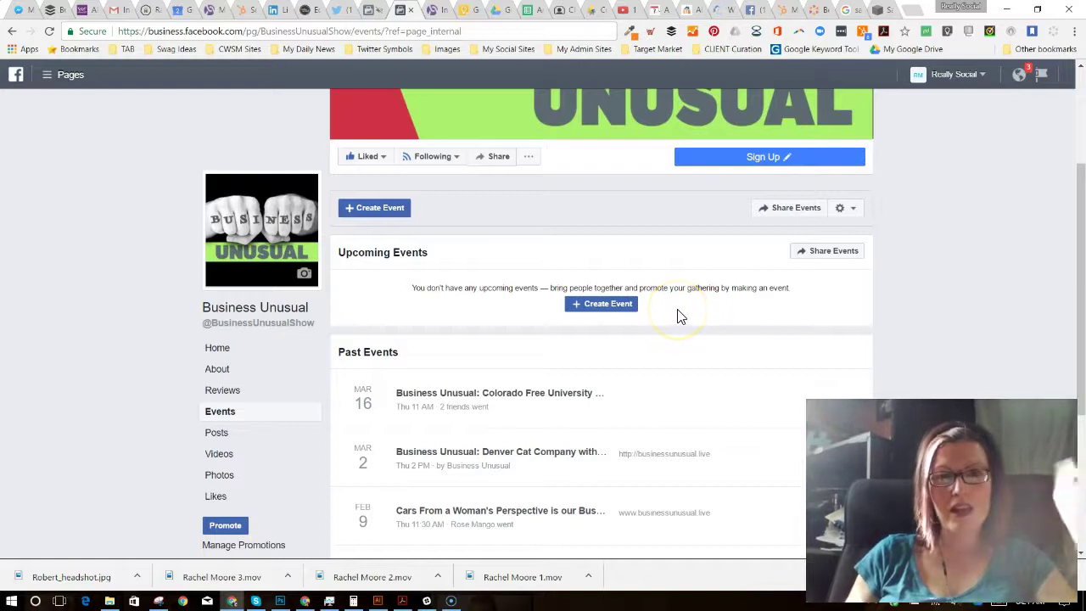
{"action": "left_click", "coordinate": [625, 305]}
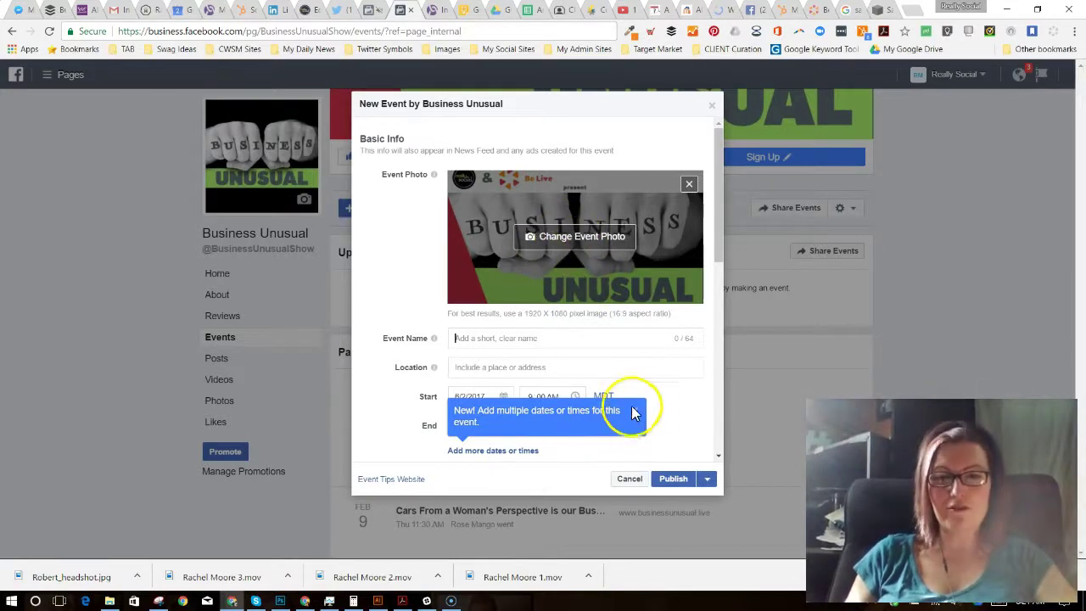
Use BusinessUnusual_BeLive_BusinessEducationDATETIME as the event photo, positioned to show the Tuesdays 3pm line.
{"action": "left_click", "coordinate": [573, 235]}
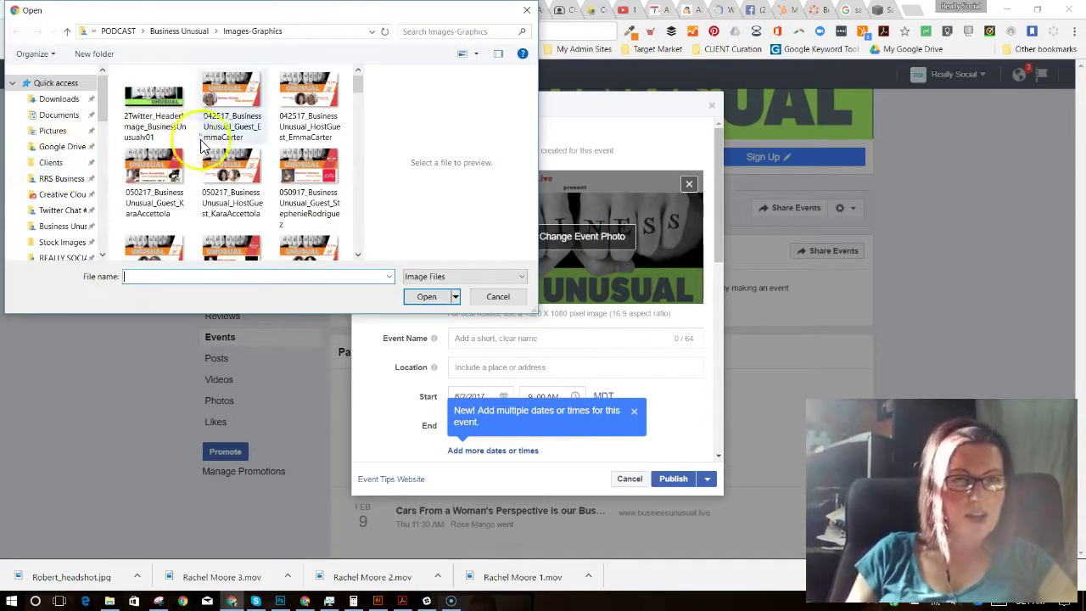
{"action": "scroll", "coordinate": [257, 191], "scroll_direction": "down", "scroll_amount": 2}
{"action": "scroll", "coordinate": [254, 193], "scroll_direction": "down", "scroll_amount": 4}
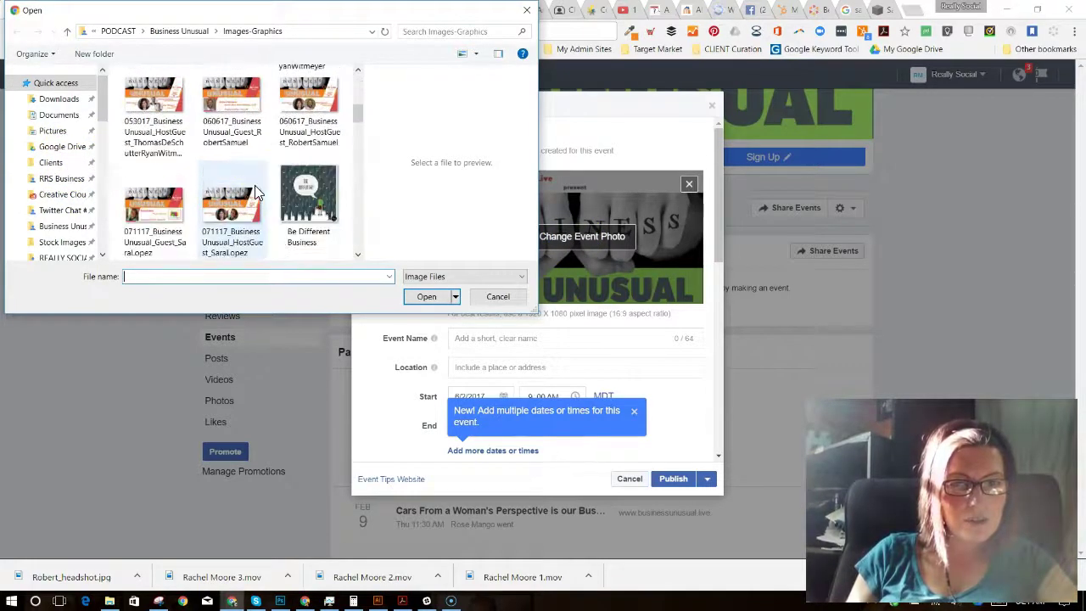
{"action": "scroll", "coordinate": [293, 216], "scroll_direction": "down", "scroll_amount": 1}
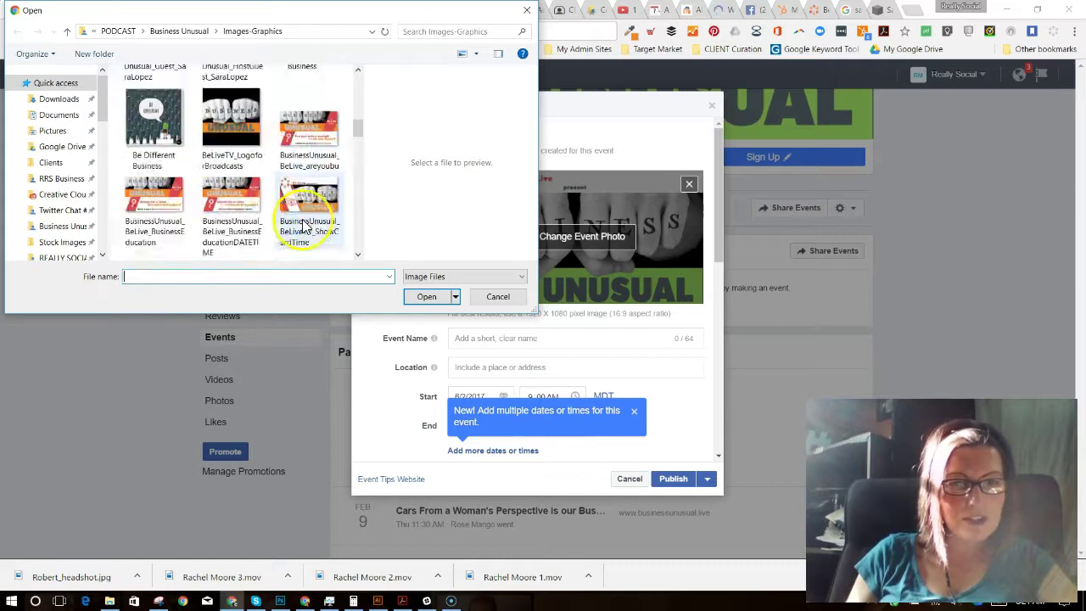
{"action": "left_click", "coordinate": [170, 218]}
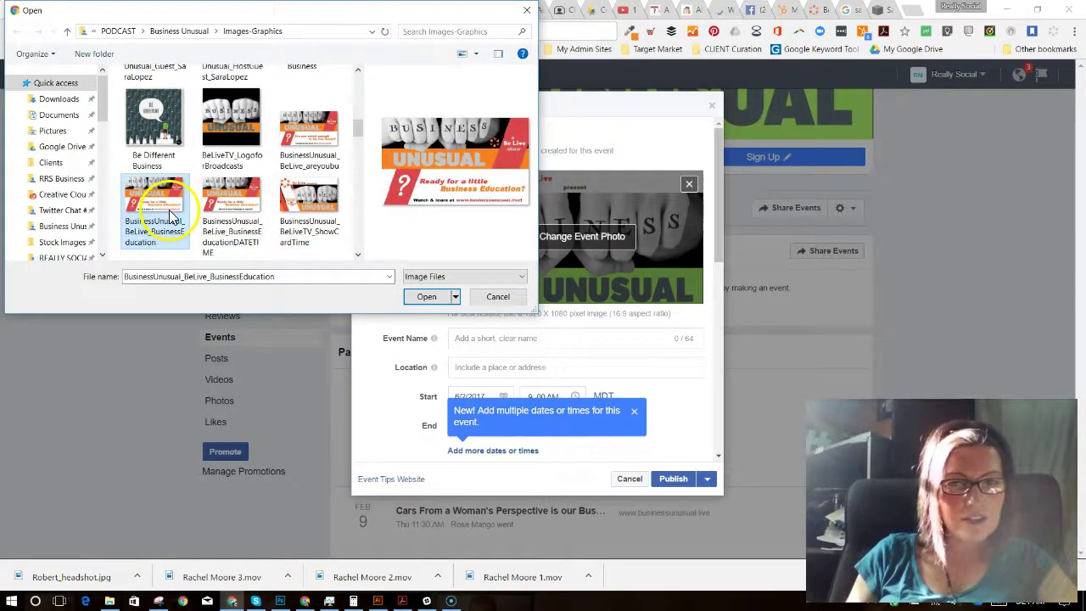
{"action": "left_click", "coordinate": [231, 234]}
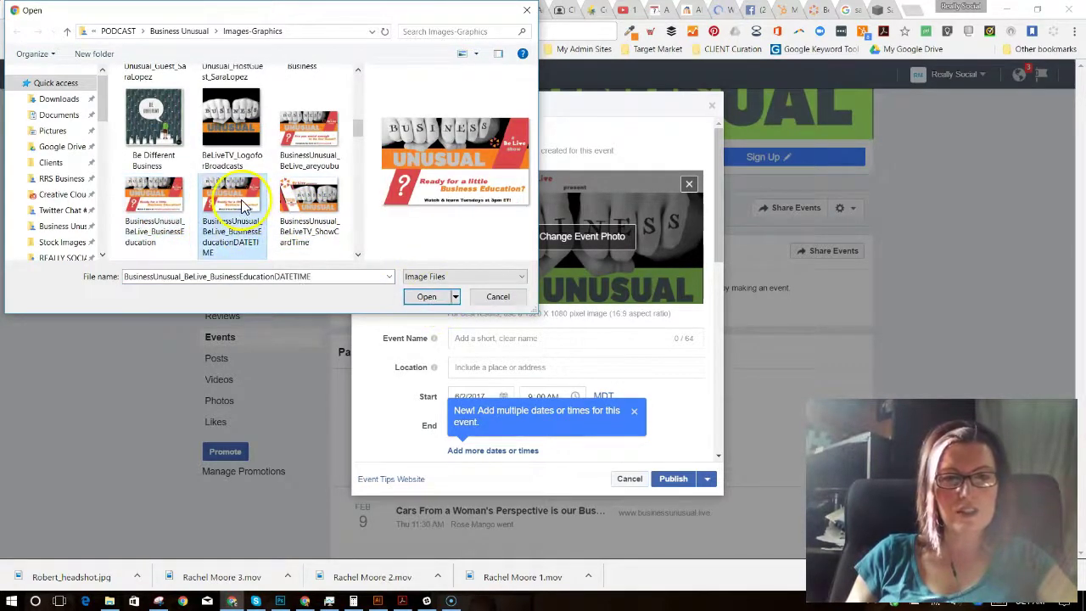
{"action": "left_click", "coordinate": [440, 297]}
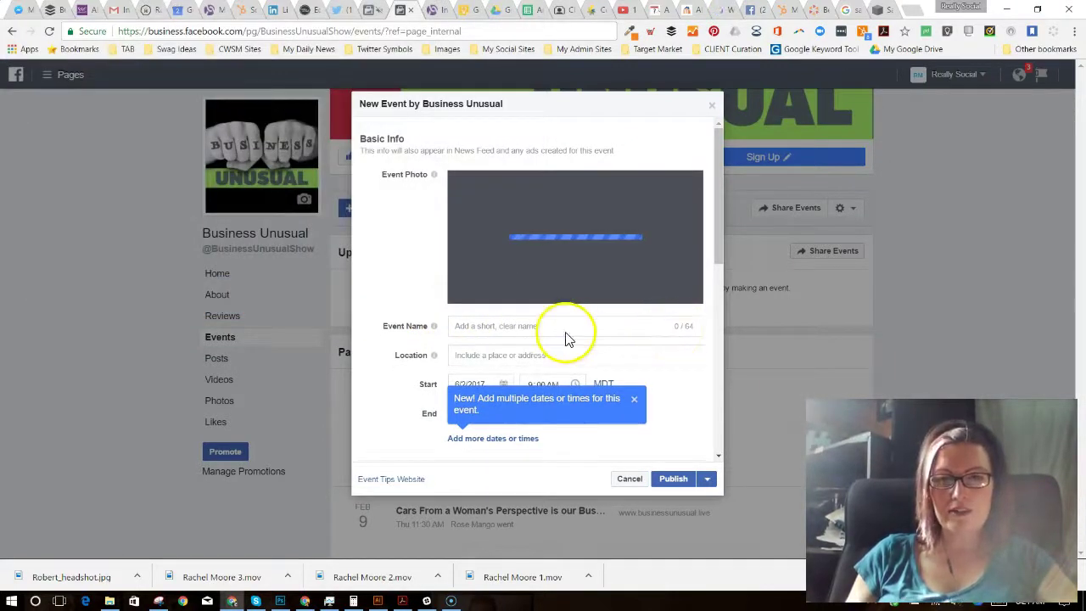
{"action": "left_click_drag", "start_coordinate": [594, 293], "coordinate": [630, 289]}
{"action": "left_click", "coordinate": [543, 327]}
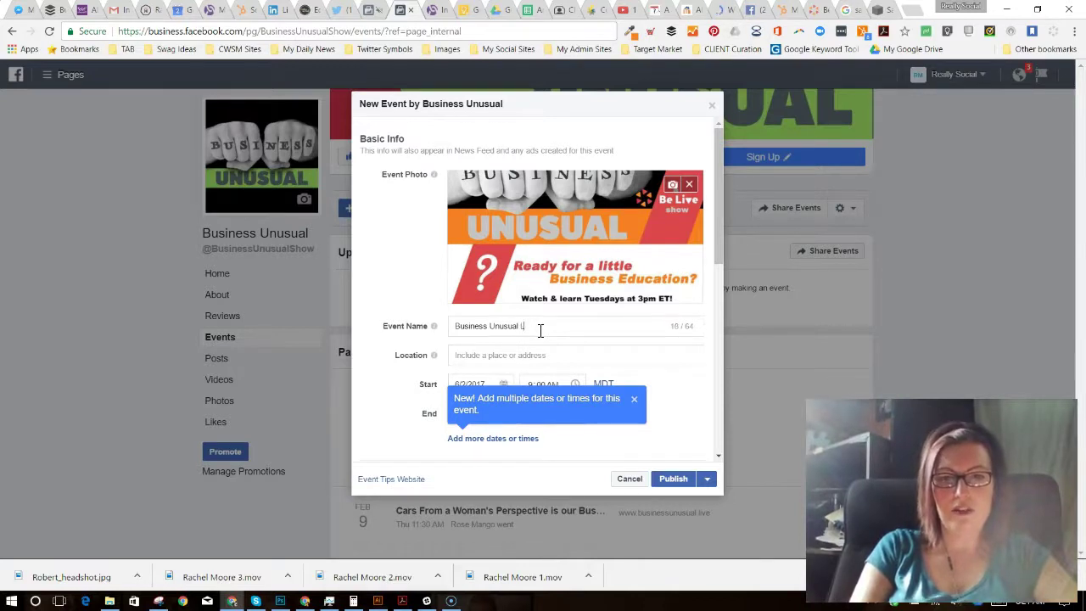
{"action": "type", "text": "Show on BeLive.TV!"}
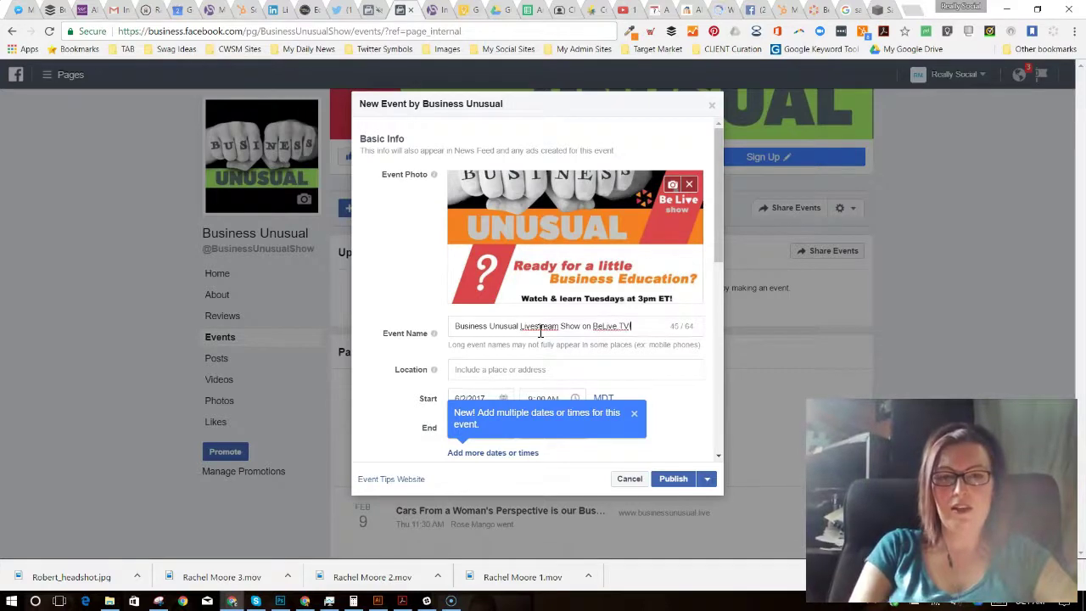
{"action": "left_click", "coordinate": [533, 369]}
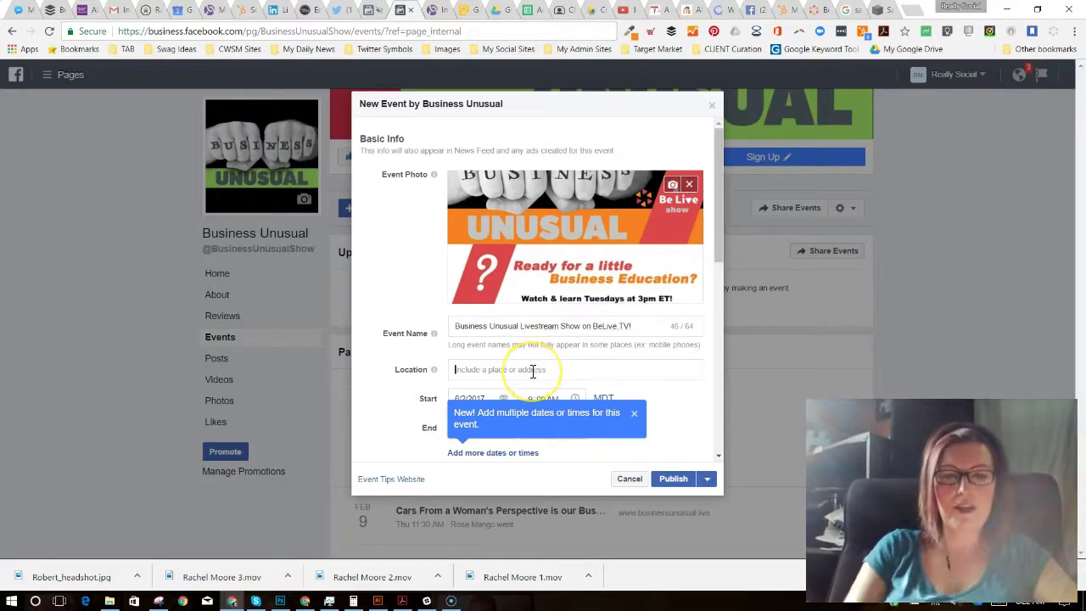
{"action": "type", "text": "www.busine"}
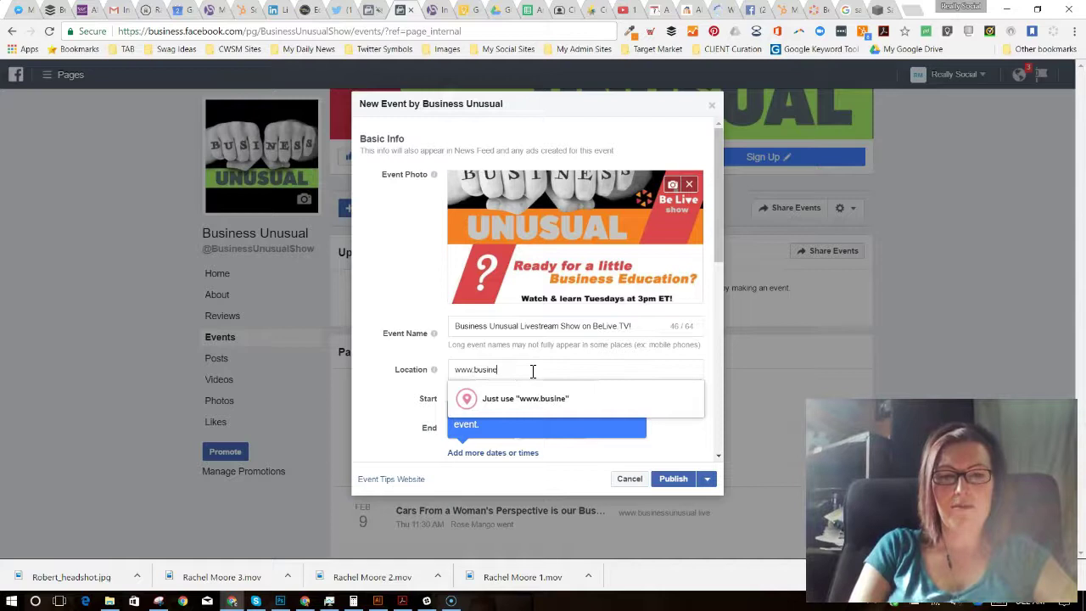
{"action": "type", "text": "s"}
{"action": "key", "text": "BackSpace"}
{"action": "key", "text": "BackSpace"}
{"action": "key", "text": "BackSpace"}
{"action": "key", "text": "BackSpace"}
{"action": "key", "text": "BackSpace"}
{"action": "key", "text": "BackSpace"}
{"action": "key", "text": "BackSpace"}
{"action": "key", "text": "BackSpace"}
{"action": "key", "text": "BackSpace"}
{"action": "key", "text": "BackSpace"}
{"action": "key", "text": "BackSpace"}
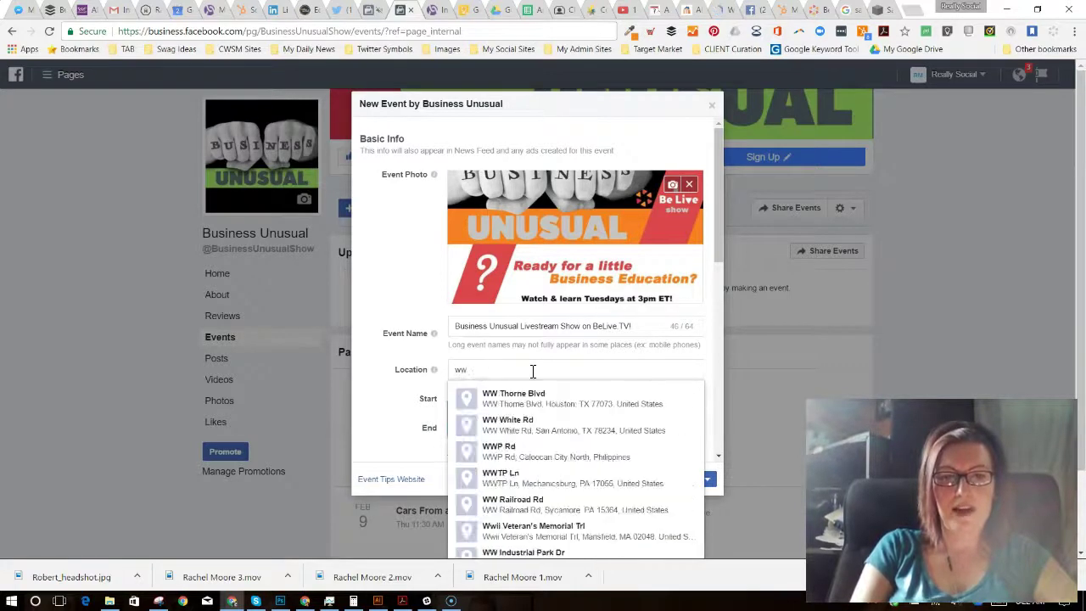
{"action": "type", "text": "@BeLive"}
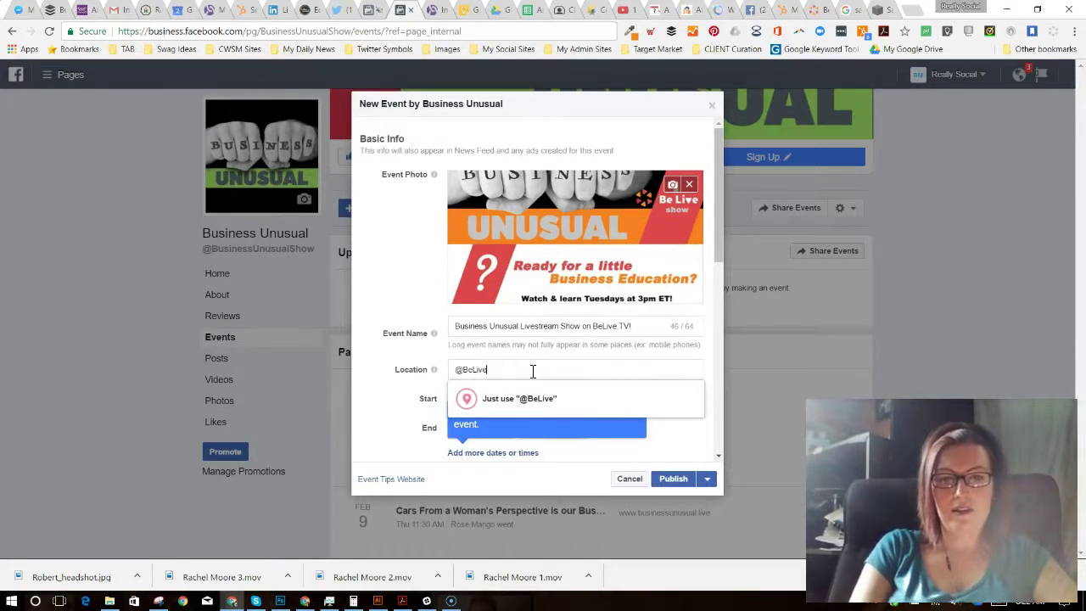
{"action": "type", "text": ".TV"}
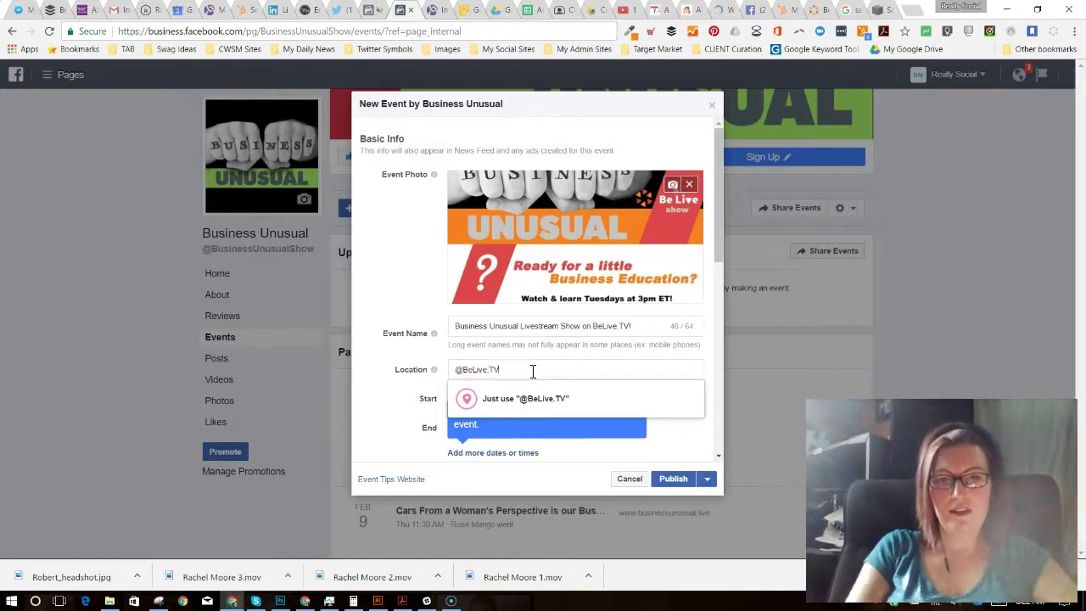
{"action": "key", "text": "BackSpace"}
{"action": "key", "text": "BackSpace"}
{"action": "key", "text": "BackSpace"}
{"action": "key", "text": "BackSpace"}
{"action": "key", "text": "BackSpace"}
{"action": "key", "text": "BackSpace"}
{"action": "key", "text": "BackSpace"}
{"action": "key", "text": "BackSpace"}
{"action": "key", "text": "BackSpace"}
{"action": "key", "text": "BackSpace"}
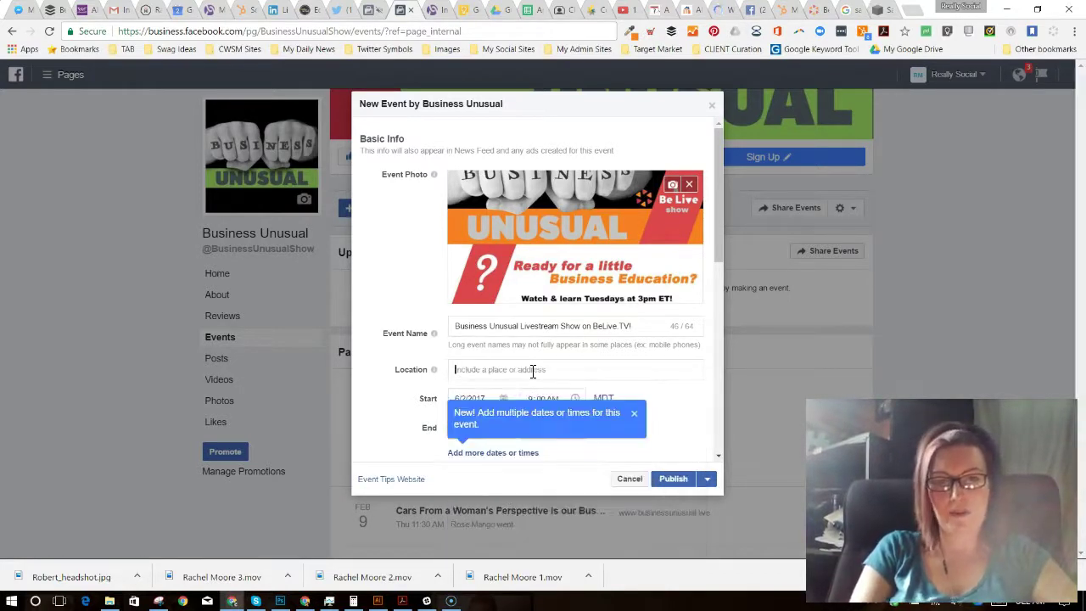
{"action": "type", "text": "www.business"}
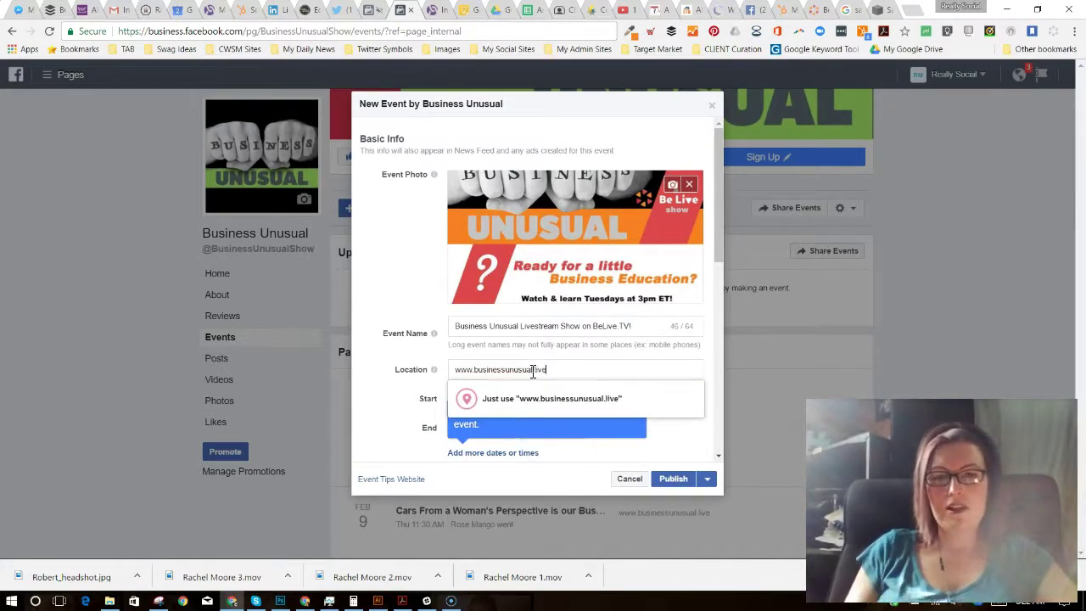
{"action": "type", "text": "unusual.live"}
{"action": "left_click", "coordinate": [517, 396]}
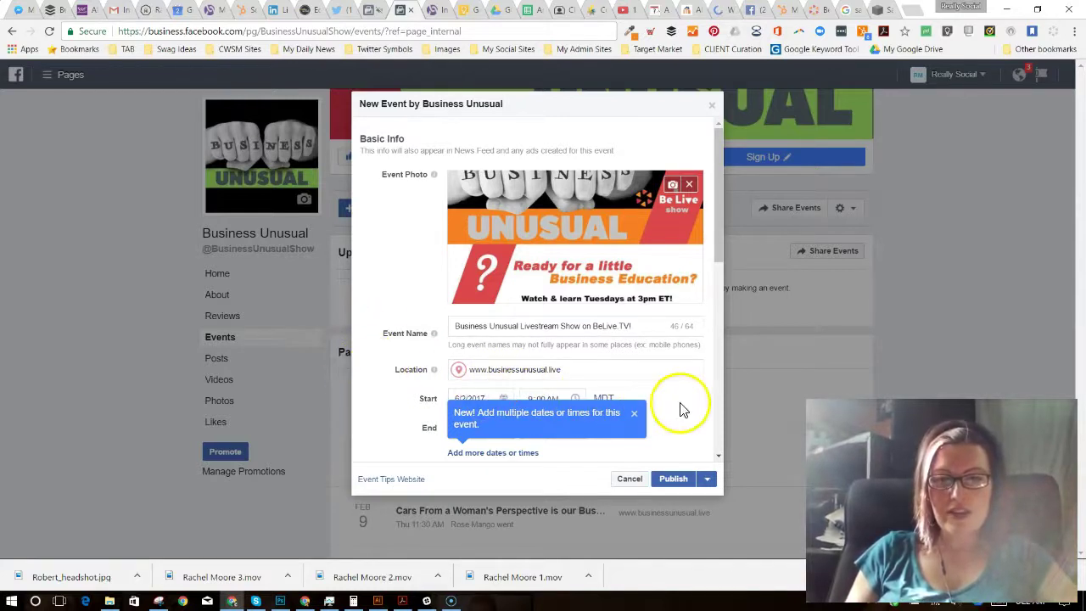
{"action": "scroll", "coordinate": [619, 403], "scroll_direction": "down", "scroll_amount": 2}
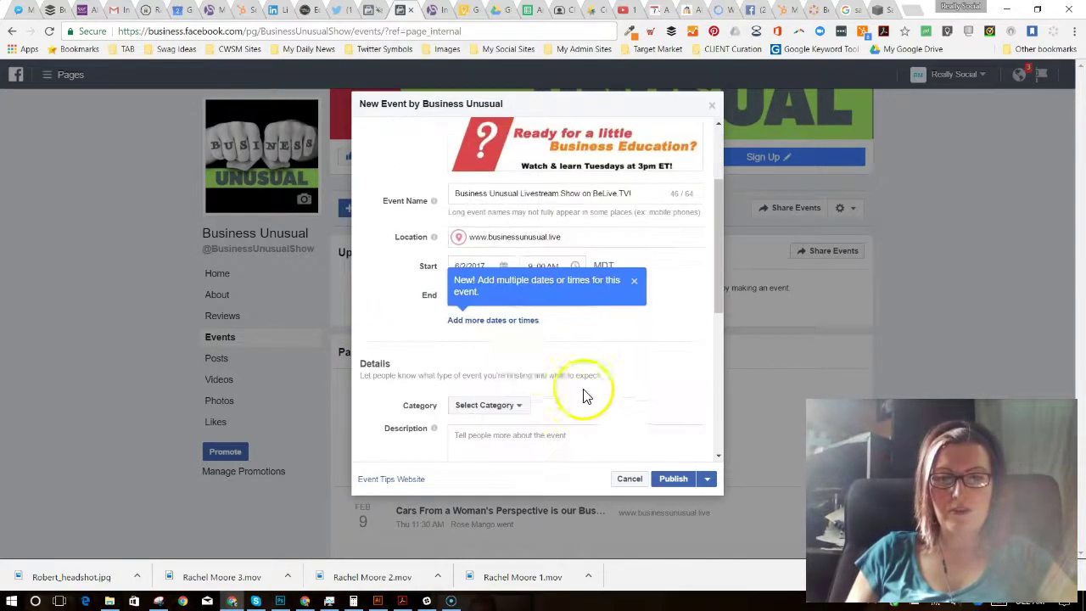
Add Tuesday June 6, 2017 as the first date, running 1:00 PM to 2:00 PM.
{"action": "left_click", "coordinate": [480, 323]}
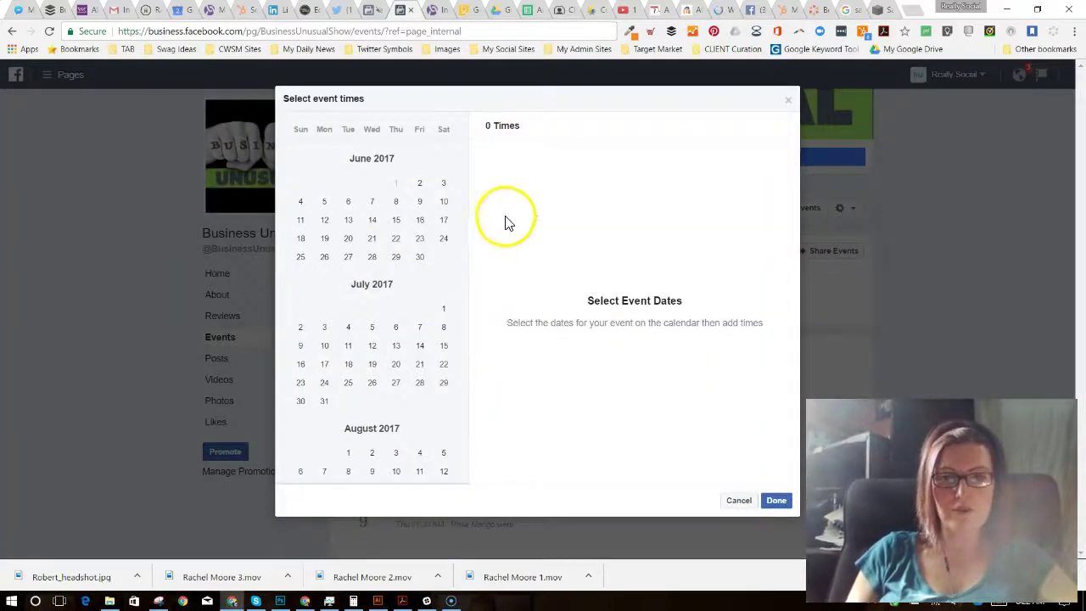
{"action": "left_click", "coordinate": [350, 203]}
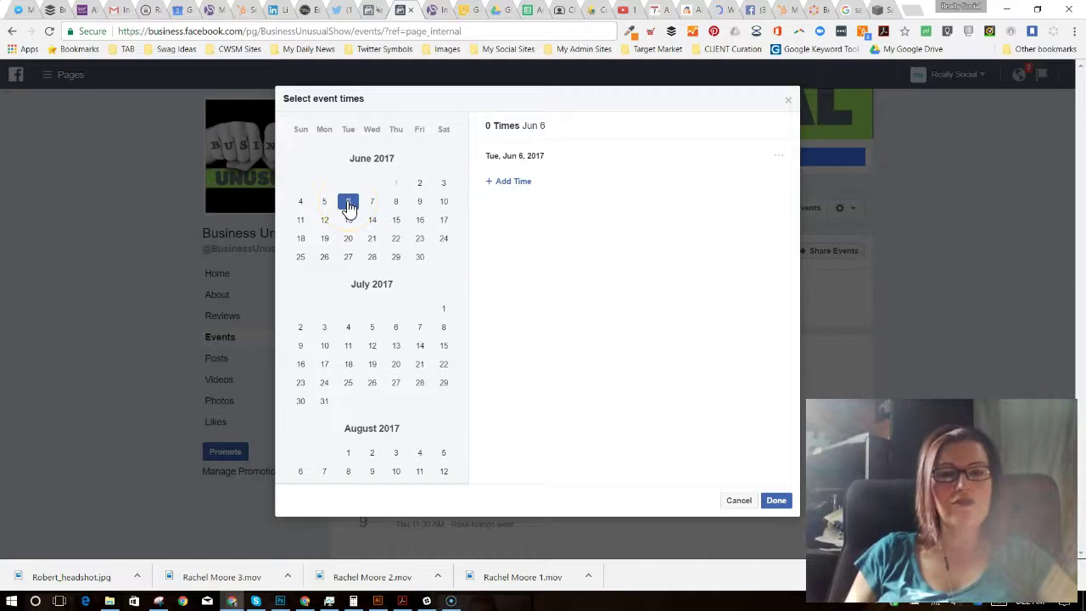
{"action": "left_click", "coordinate": [515, 183]}
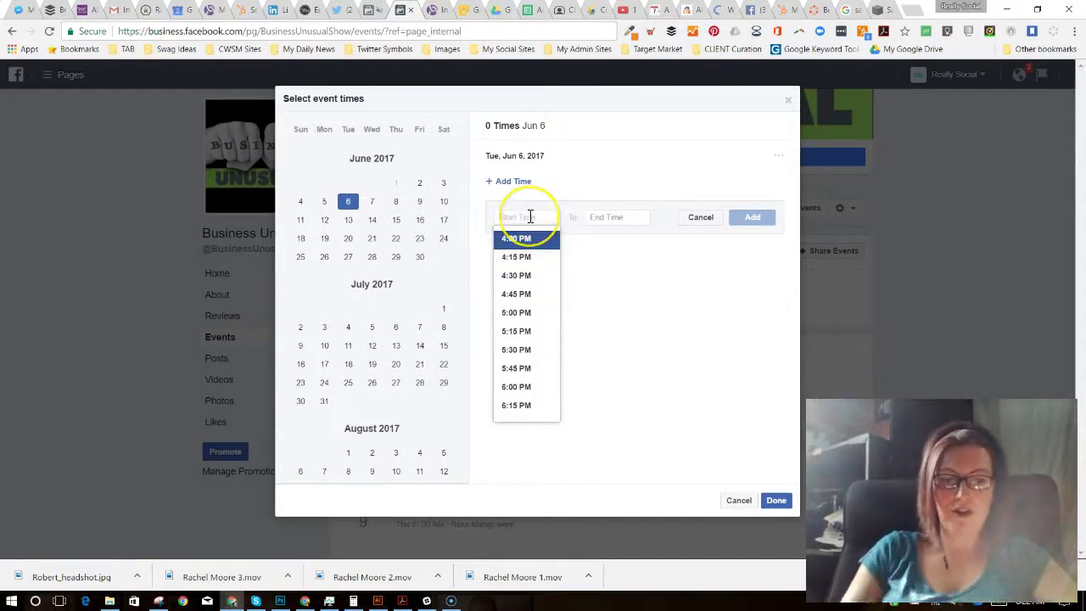
{"action": "type", "text": "1:00"}
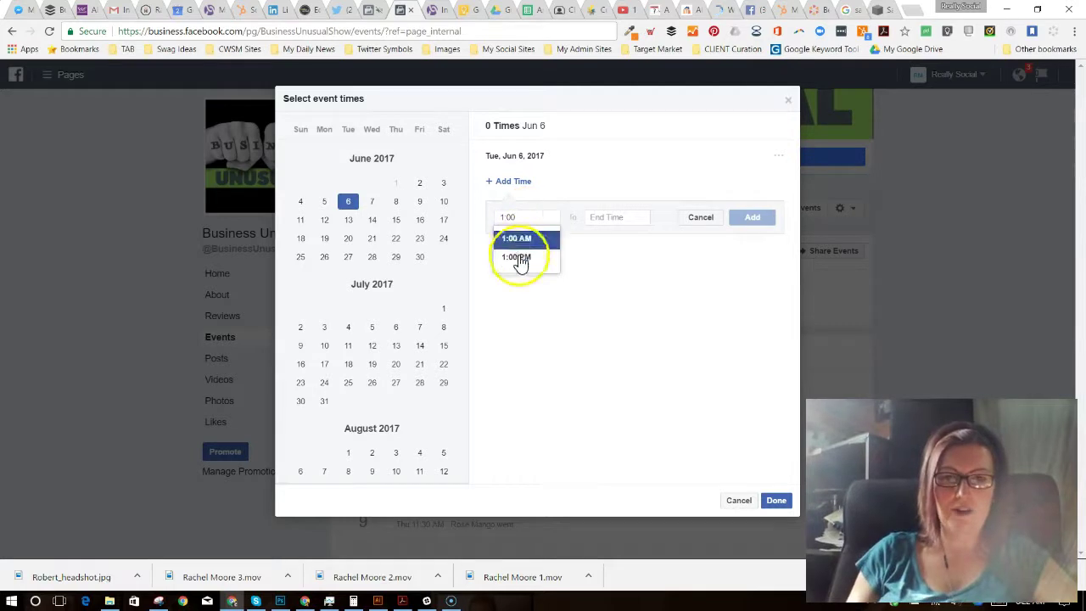
{"action": "left_click", "coordinate": [516, 257]}
{"action": "left_click", "coordinate": [610, 217]}
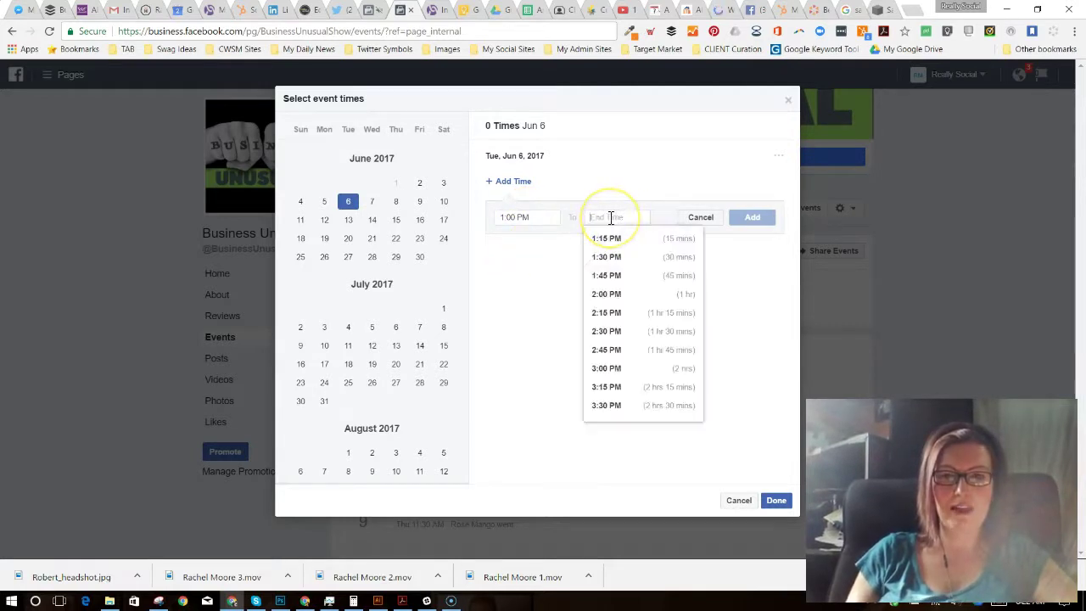
{"action": "left_click", "coordinate": [605, 294]}
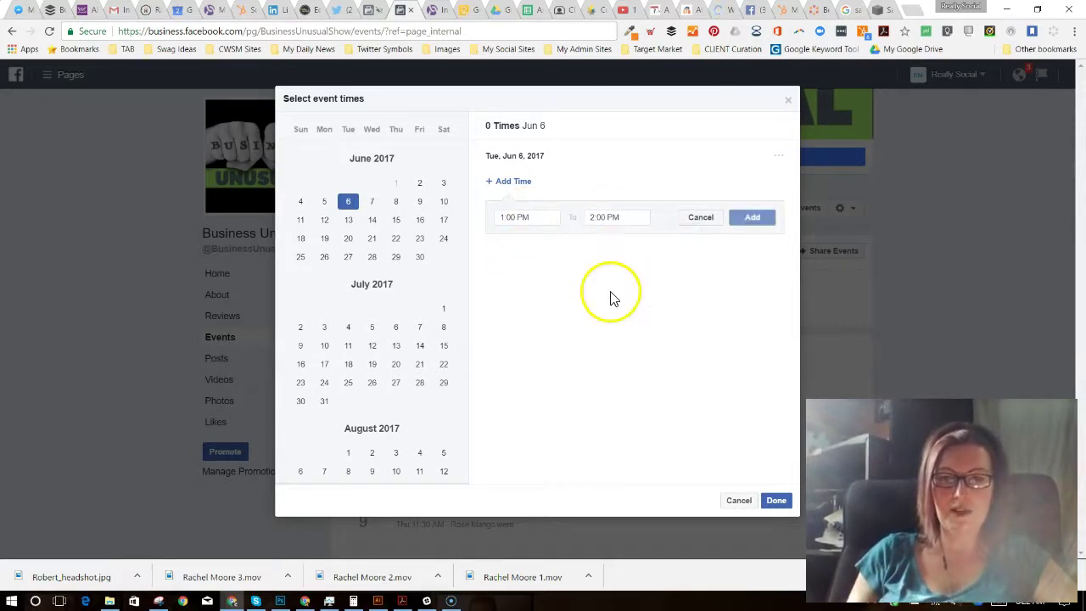
{"action": "left_click", "coordinate": [750, 220]}
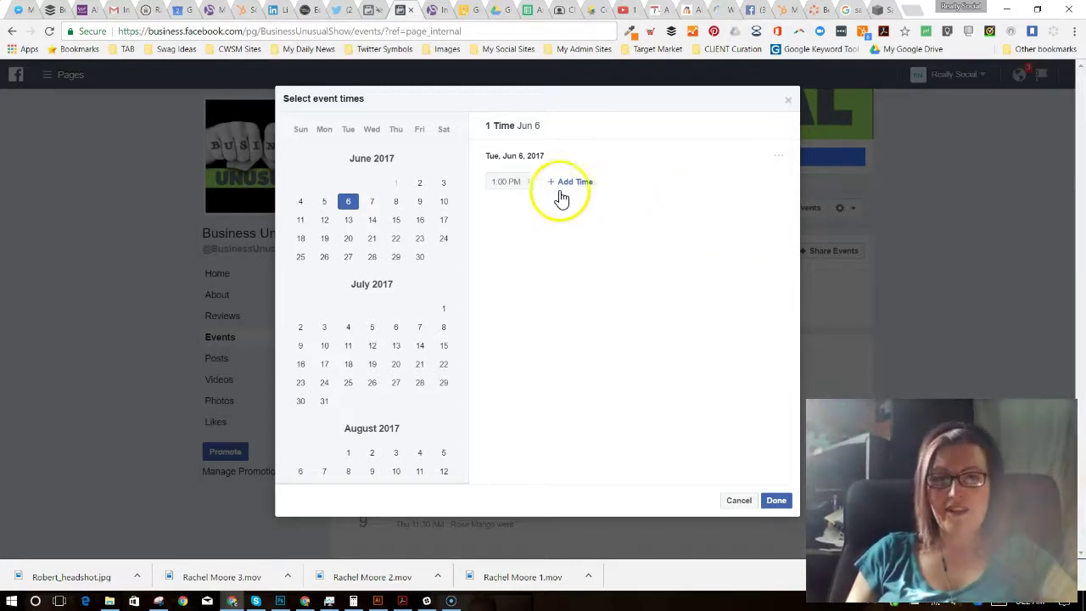
Add the remaining weekly Tuesdays (Jun 13, 20, 27, Jul 4, 11, 18, 25) at 1:00 PM.
{"action": "left_click", "coordinate": [348, 219]}
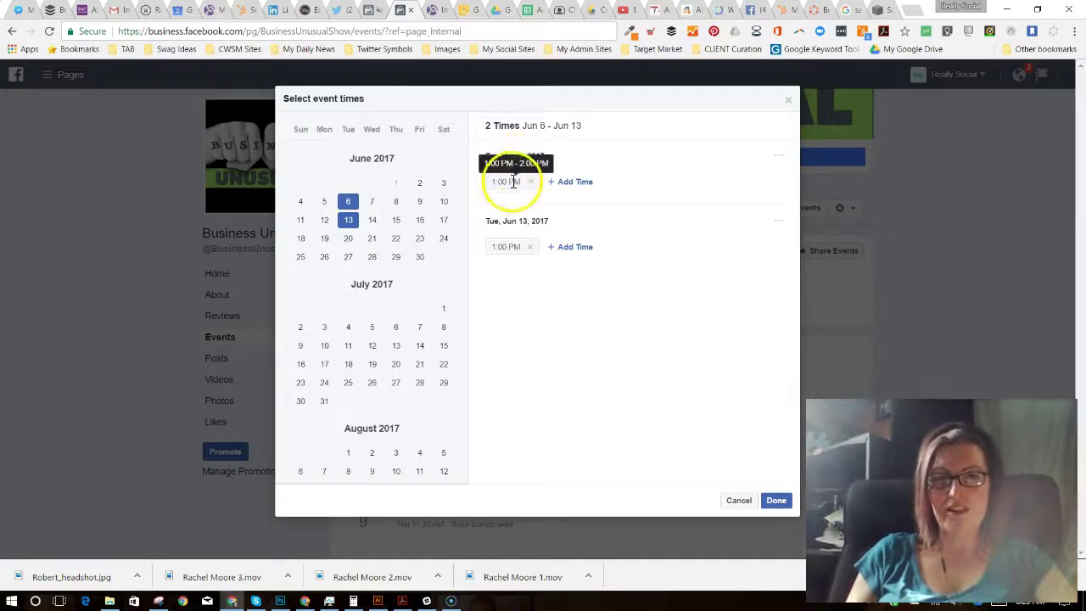
{"action": "left_click", "coordinate": [347, 238]}
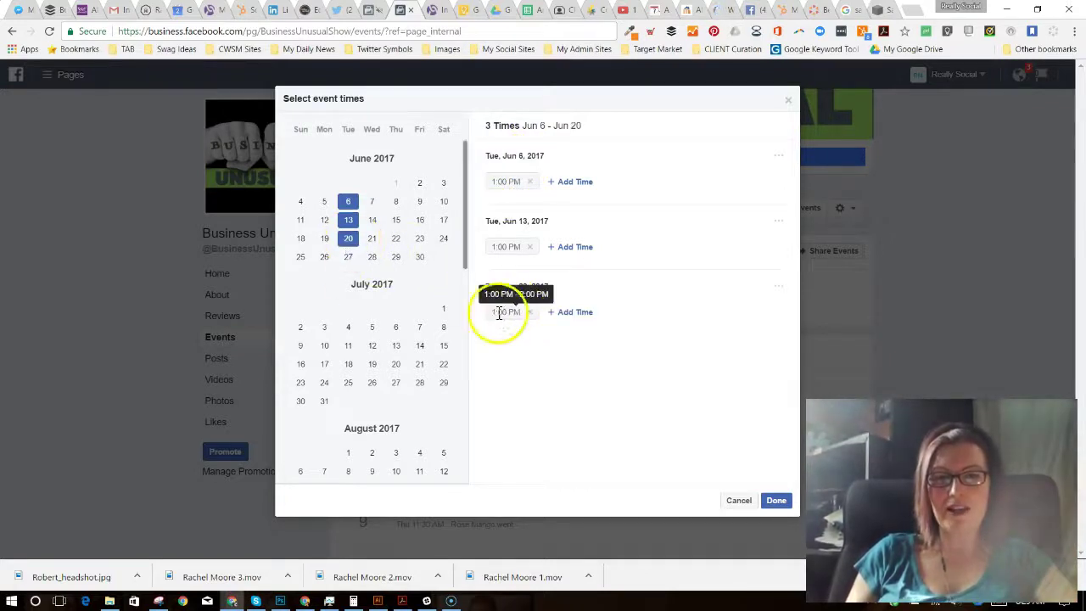
{"action": "left_click", "coordinate": [347, 260]}
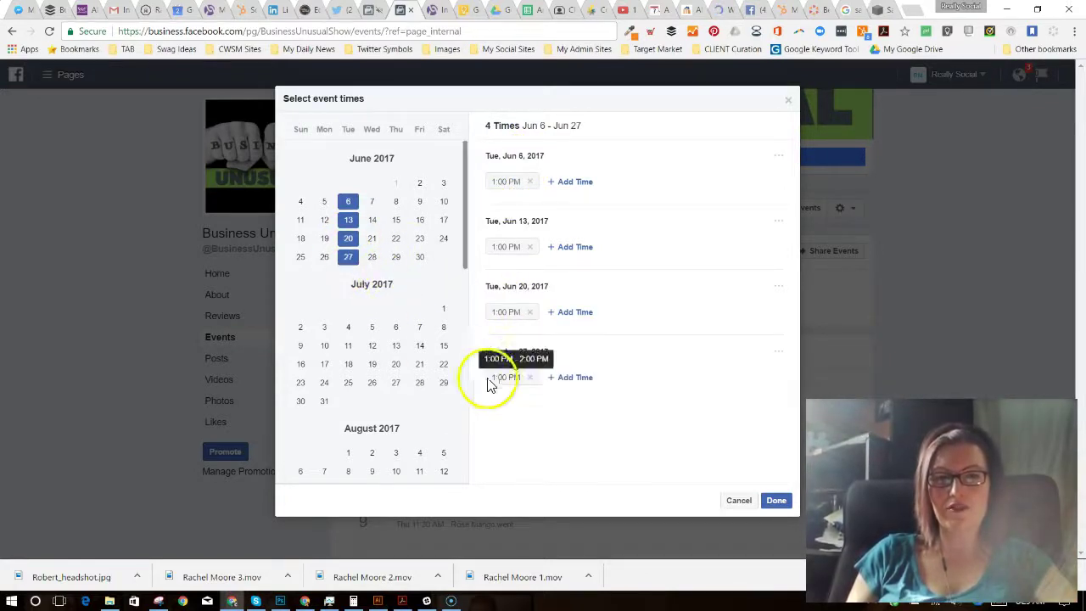
{"action": "left_click", "coordinate": [349, 329]}
{"action": "left_click", "coordinate": [347, 345]}
{"action": "left_click", "coordinate": [348, 367]}
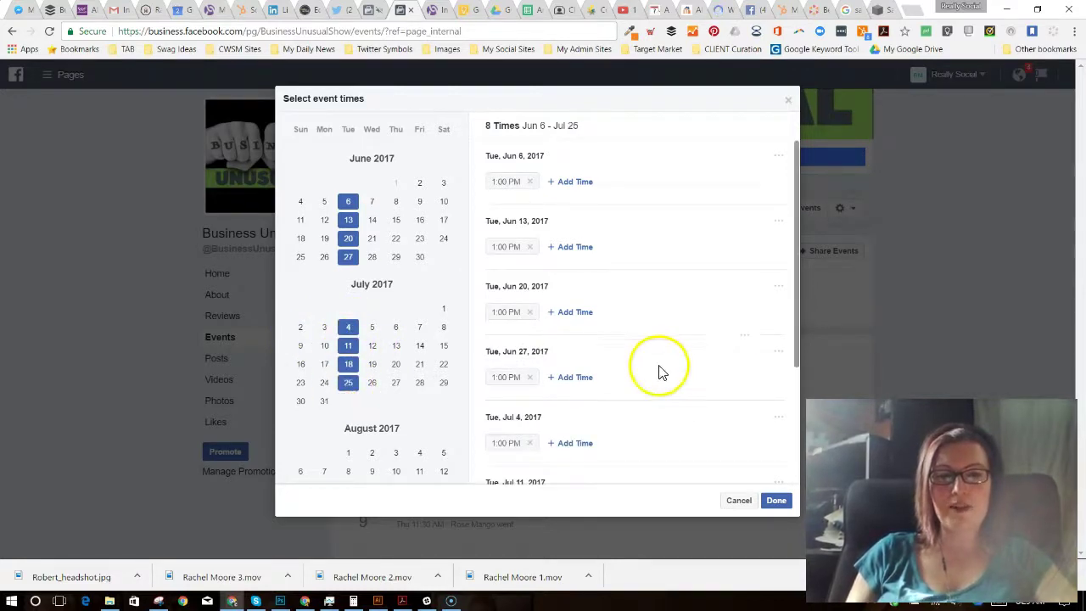
{"action": "scroll", "coordinate": [654, 368], "scroll_direction": "down", "scroll_amount": 2}
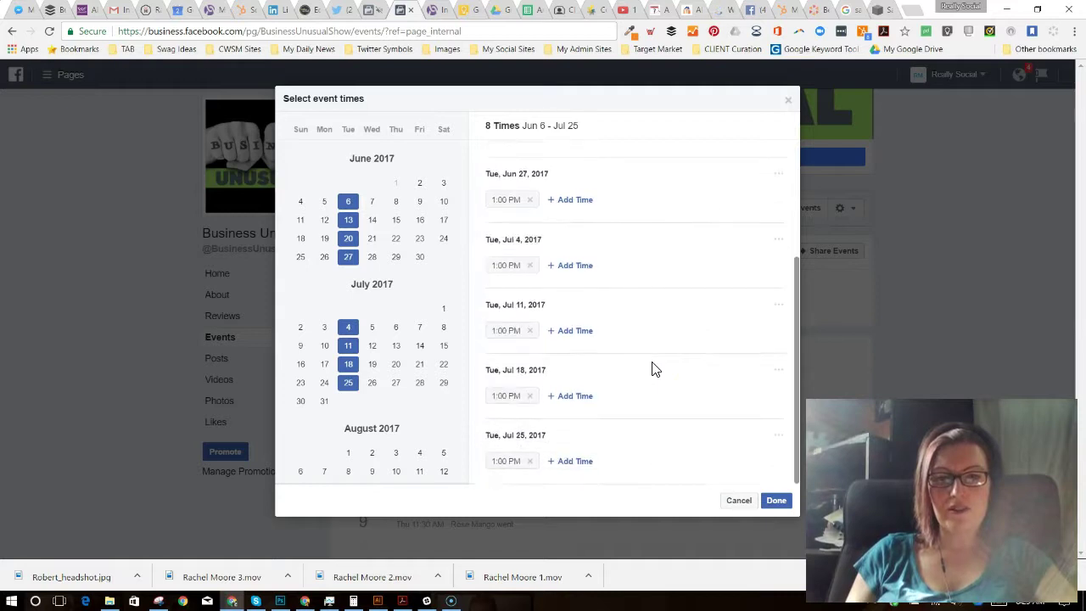
{"action": "scroll", "coordinate": [652, 369], "scroll_direction": "up", "scroll_amount": 3}
{"action": "left_click", "coordinate": [642, 365]}
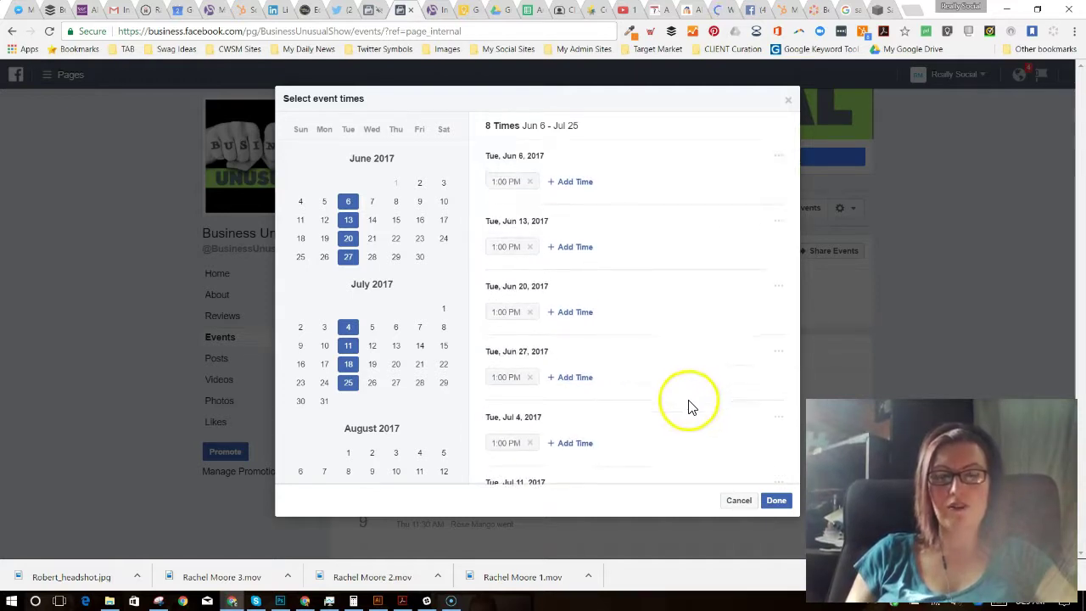
{"action": "left_click", "coordinate": [776, 502]}
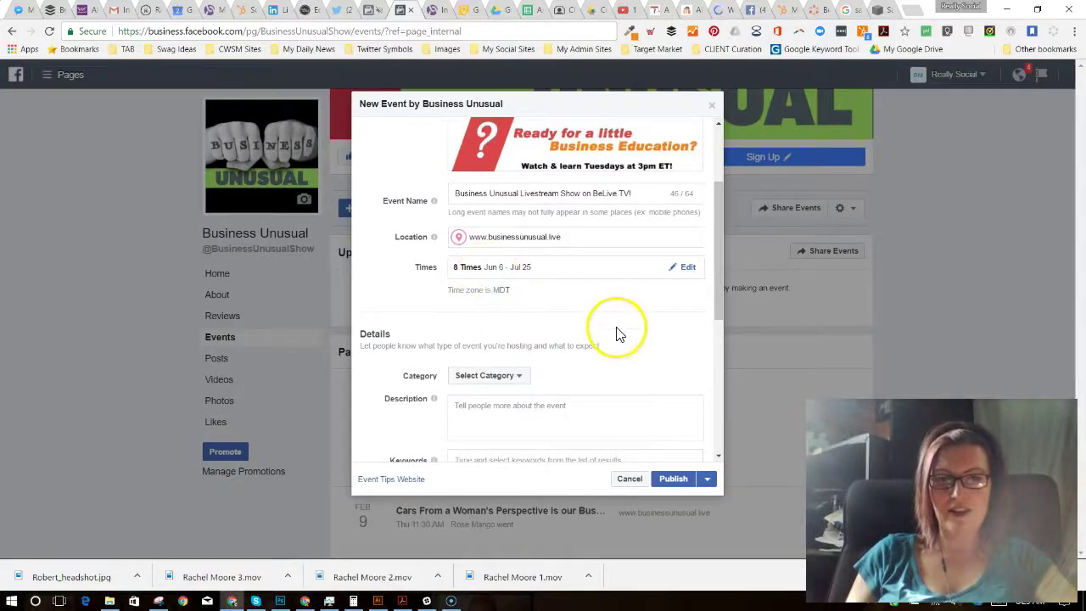
{"action": "scroll", "coordinate": [593, 331], "scroll_direction": "down", "scroll_amount": 1}
{"action": "left_click", "coordinate": [506, 311]}
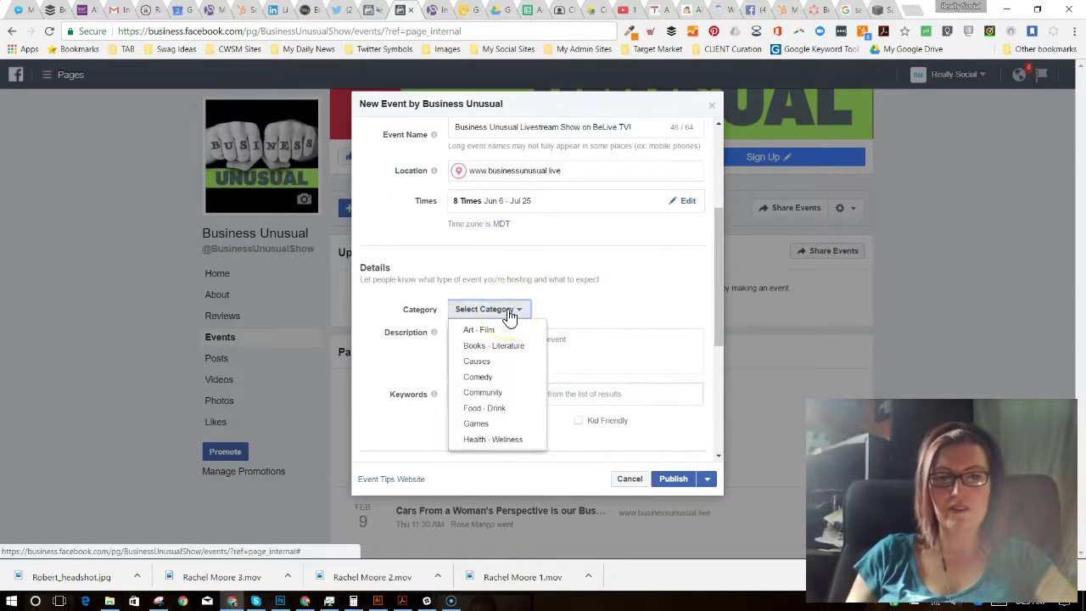